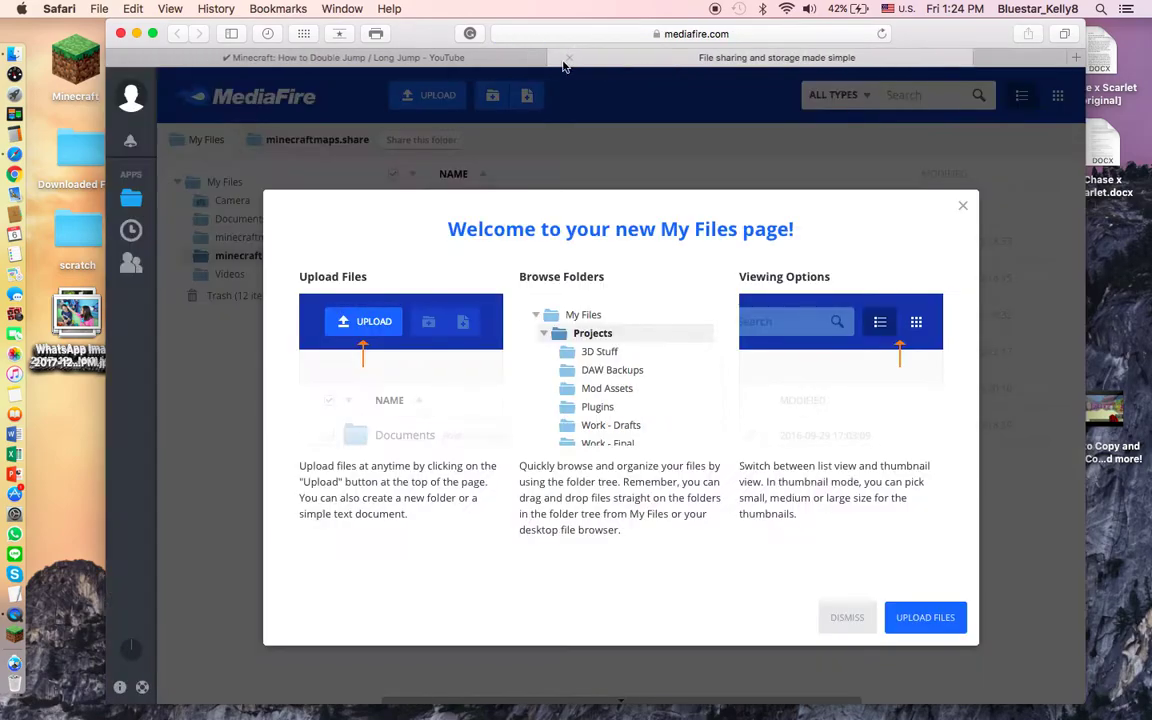
# - Minimise the browser window and use Spotlight to open the folder ~/Library/Application Support/minecraft
pyautogui.click(136, 33)
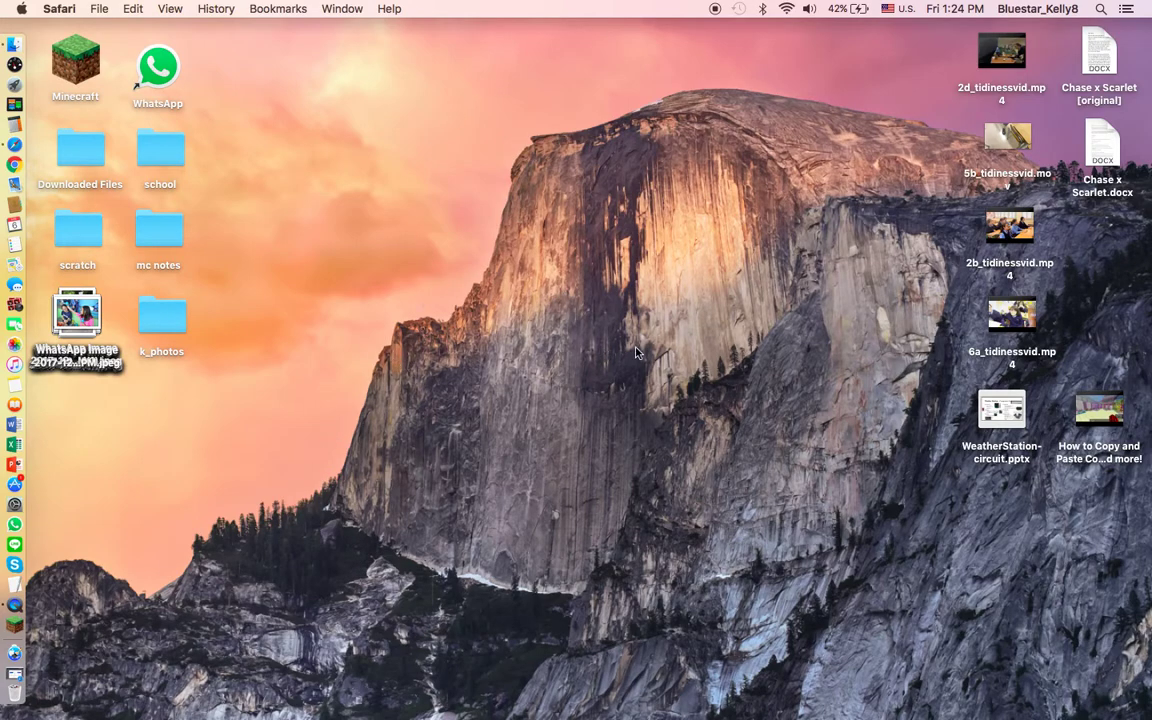
pyautogui.press('super+space')
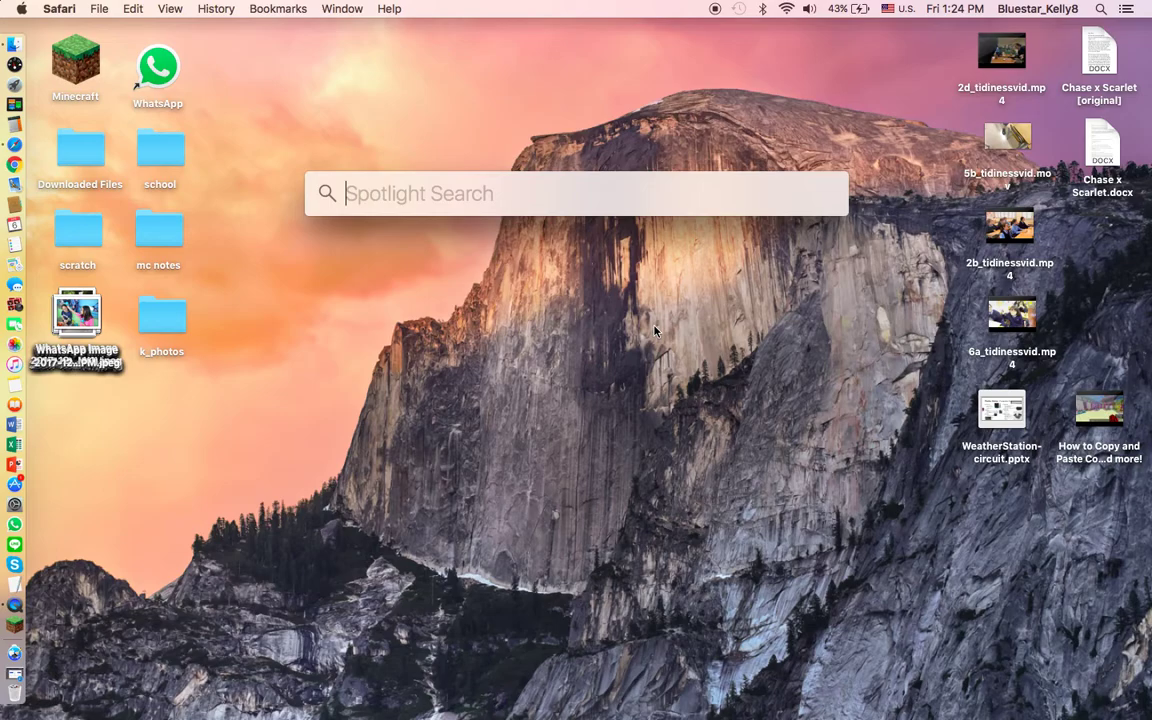
pyautogui.write('~')
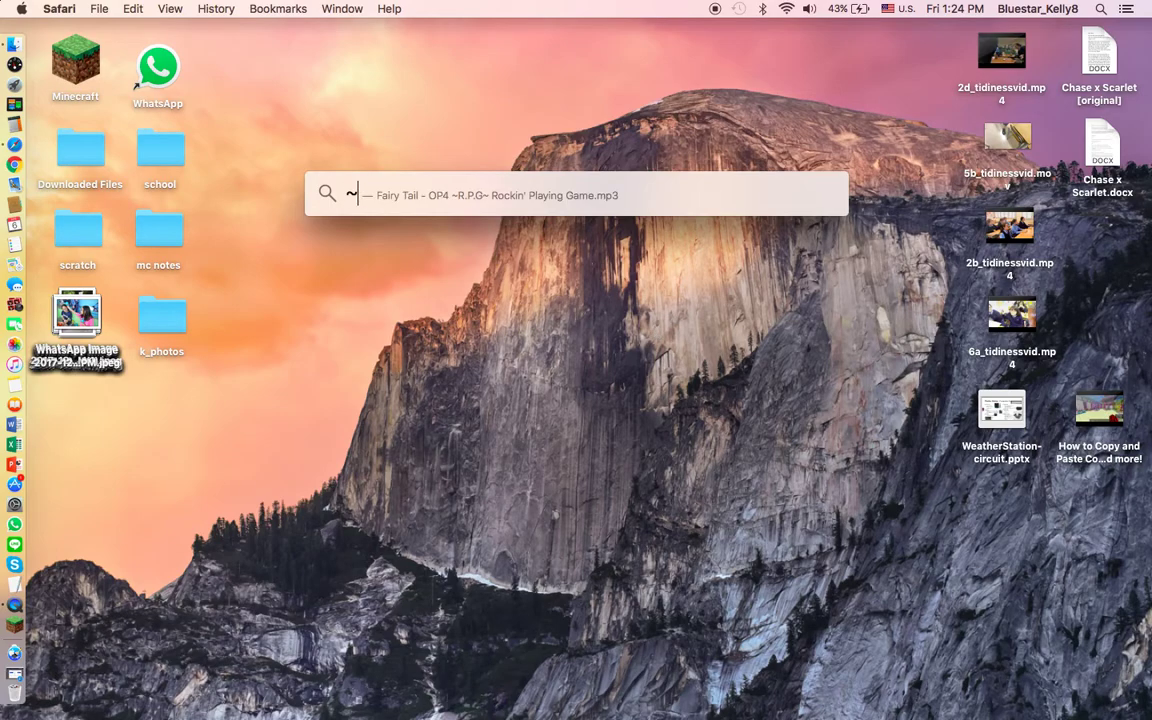
pyautogui.write('/')
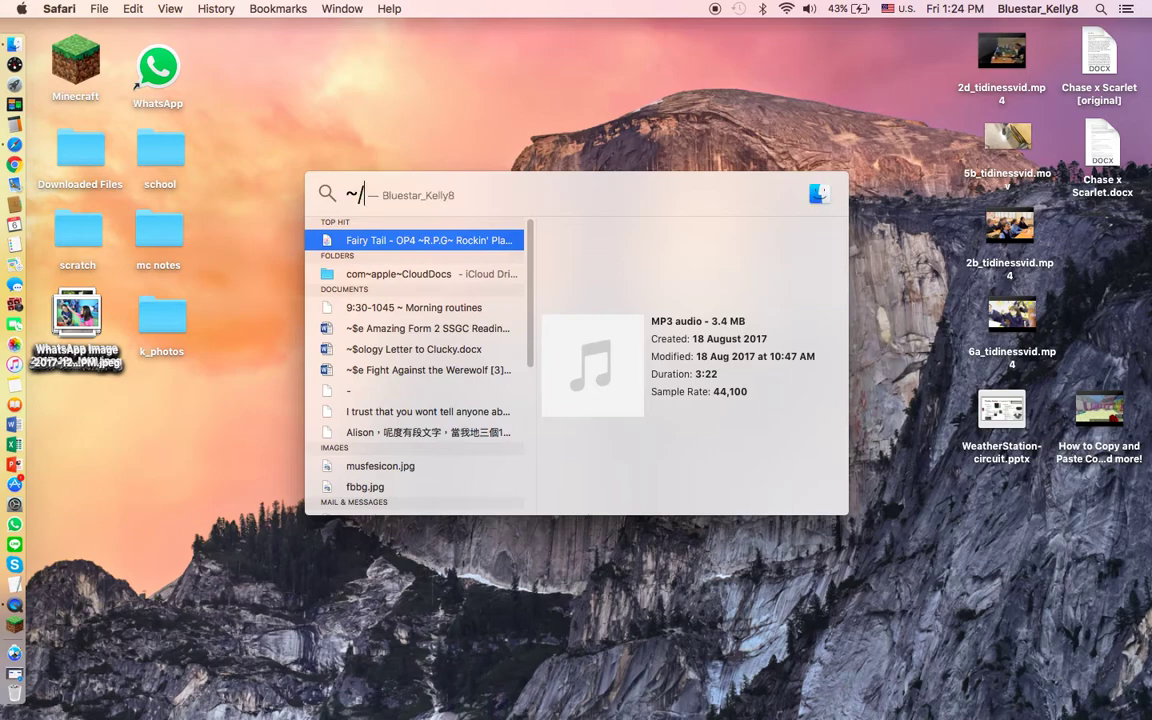
pyautogui.write('Library')
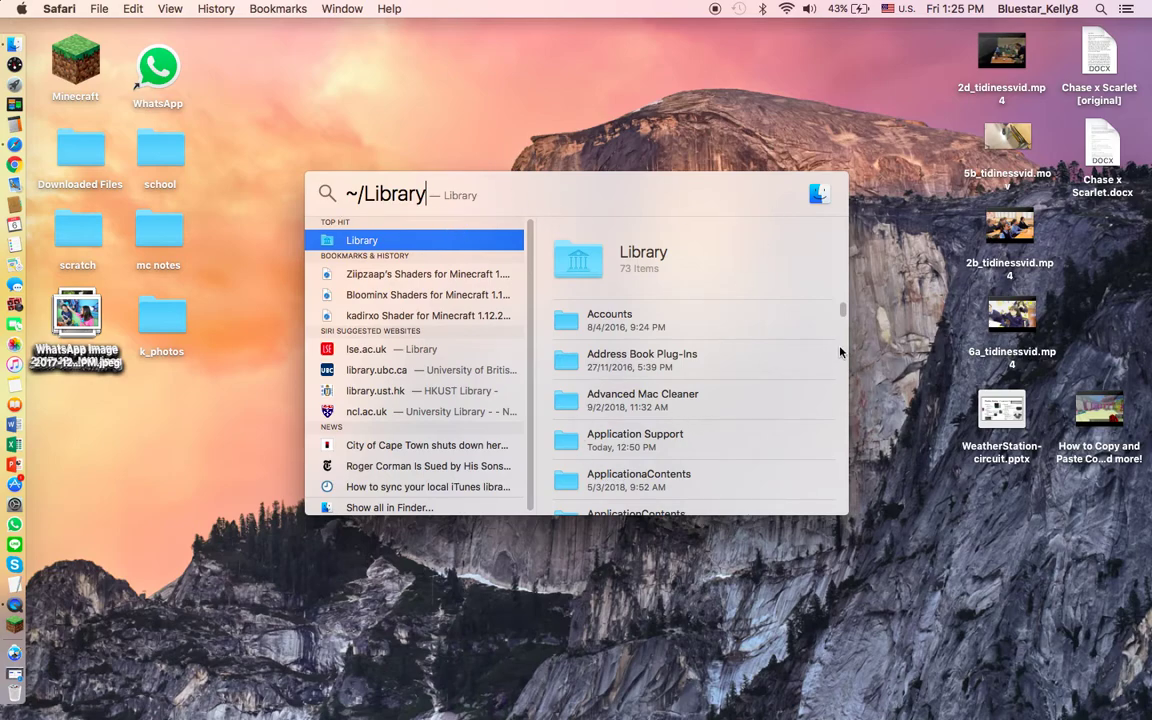
pyautogui.write('/A')
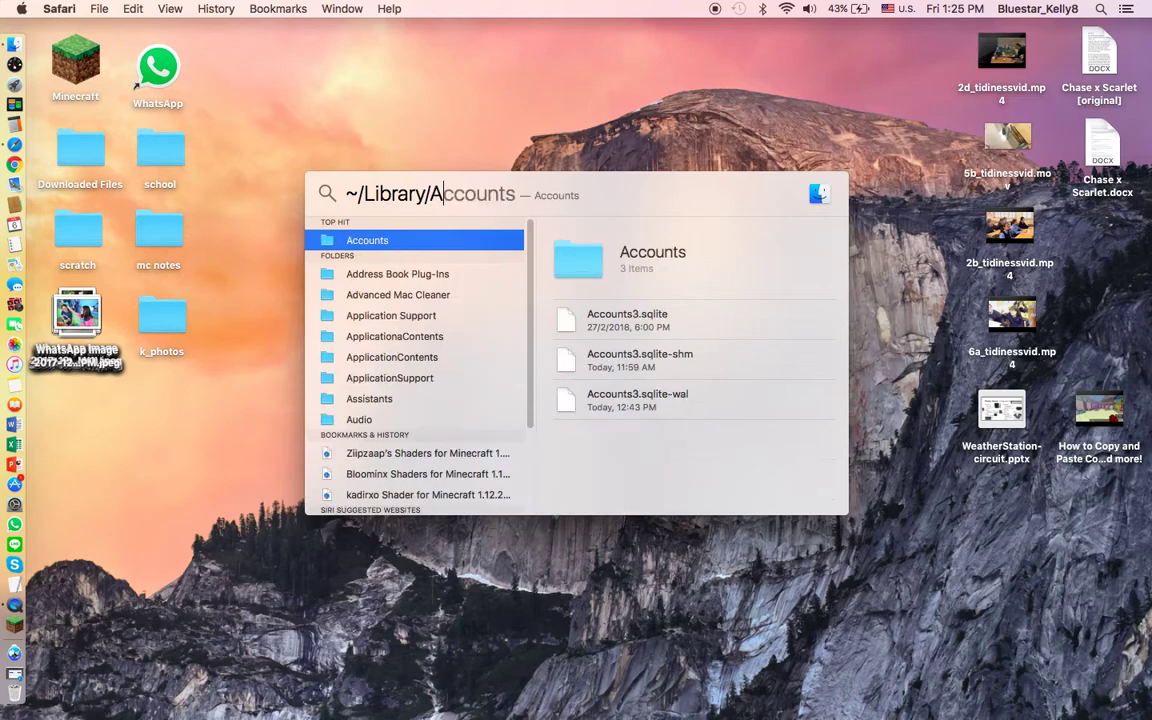
pyautogui.write('pplicat')
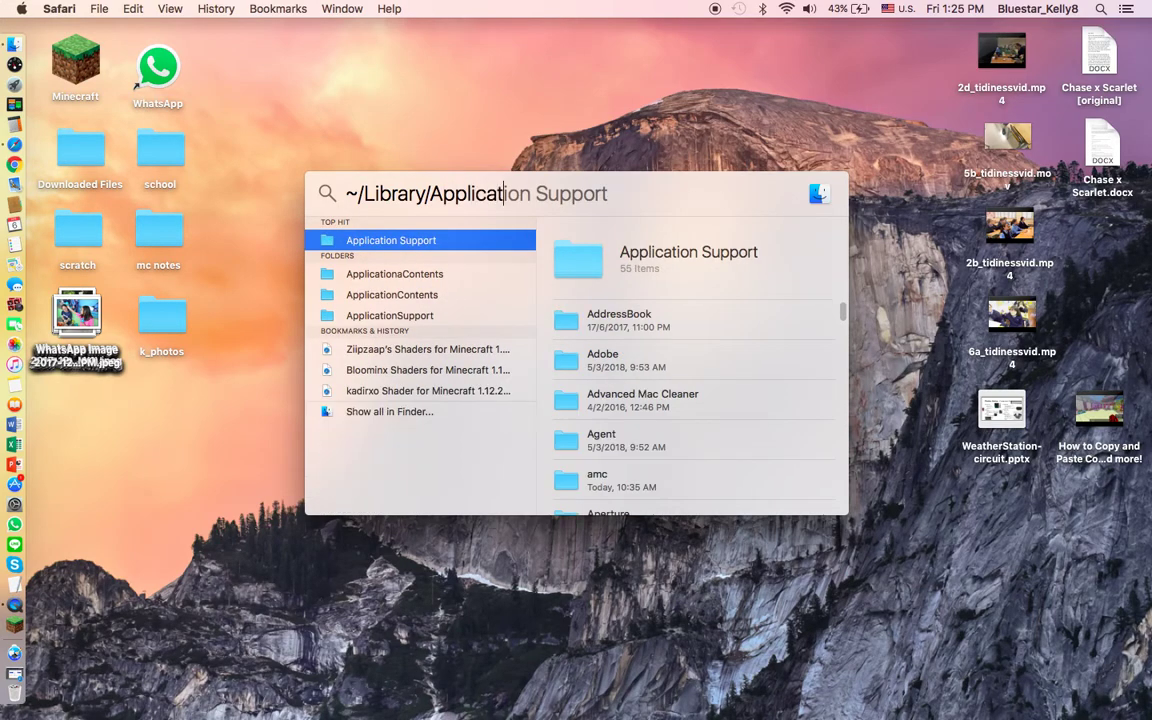
pyautogui.write('ion Support')
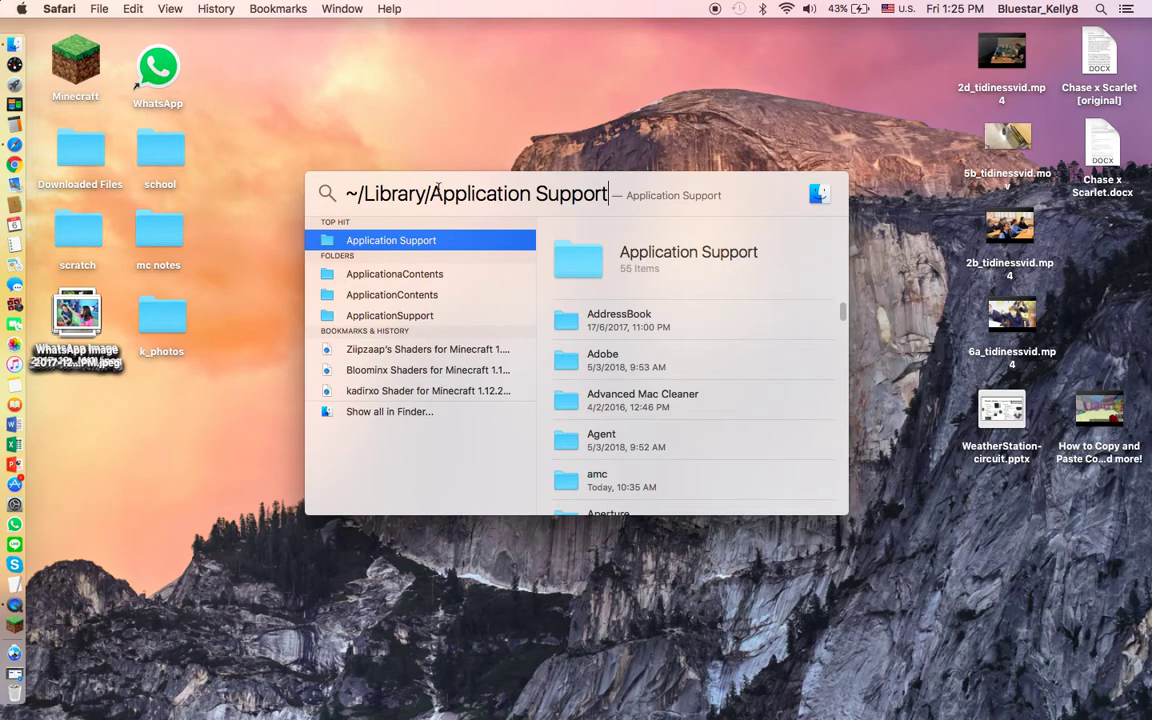
pyautogui.write('/min')
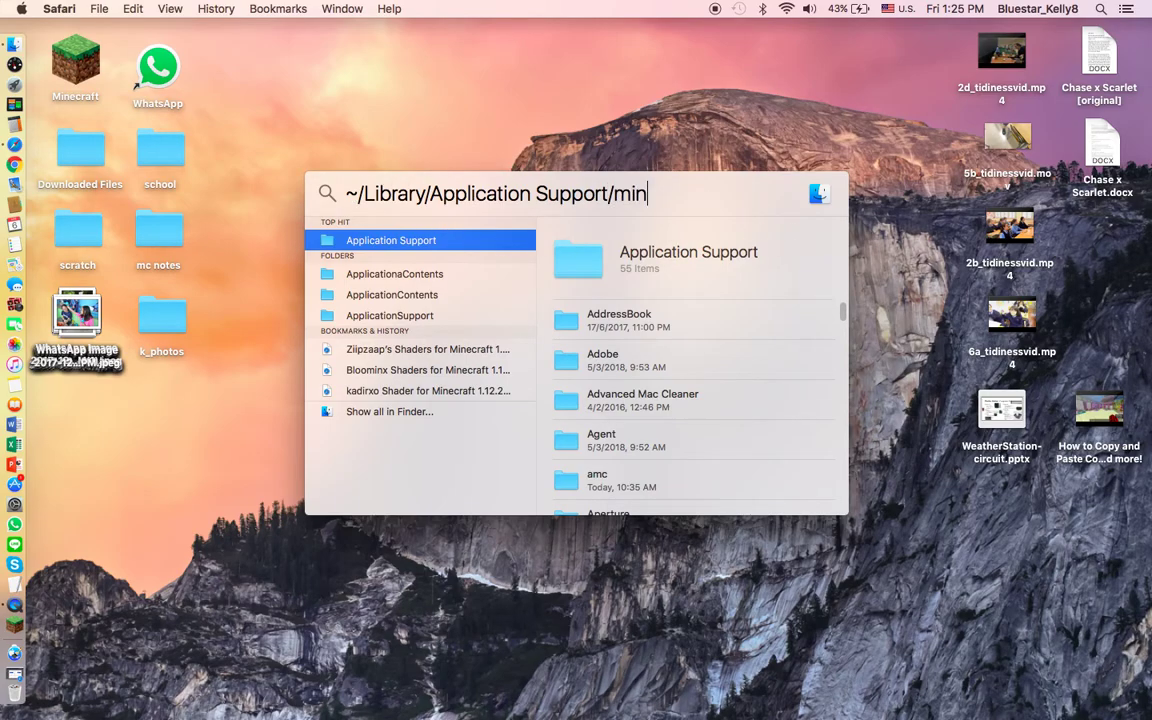
pyautogui.write('ecraft')
pyautogui.press('Return')
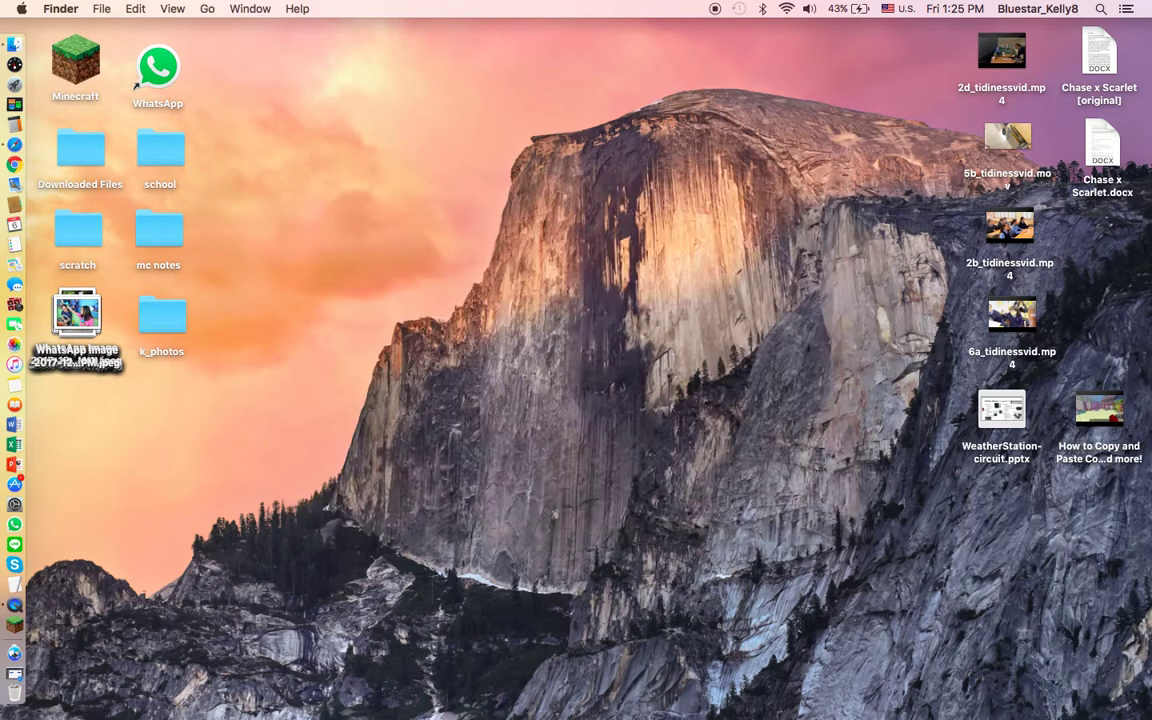
# - Clear the Spotlight query and open the saves folder inside the minecraft folder
pyautogui.scroll(-5, 823, 324)
pyautogui.press('super+space')
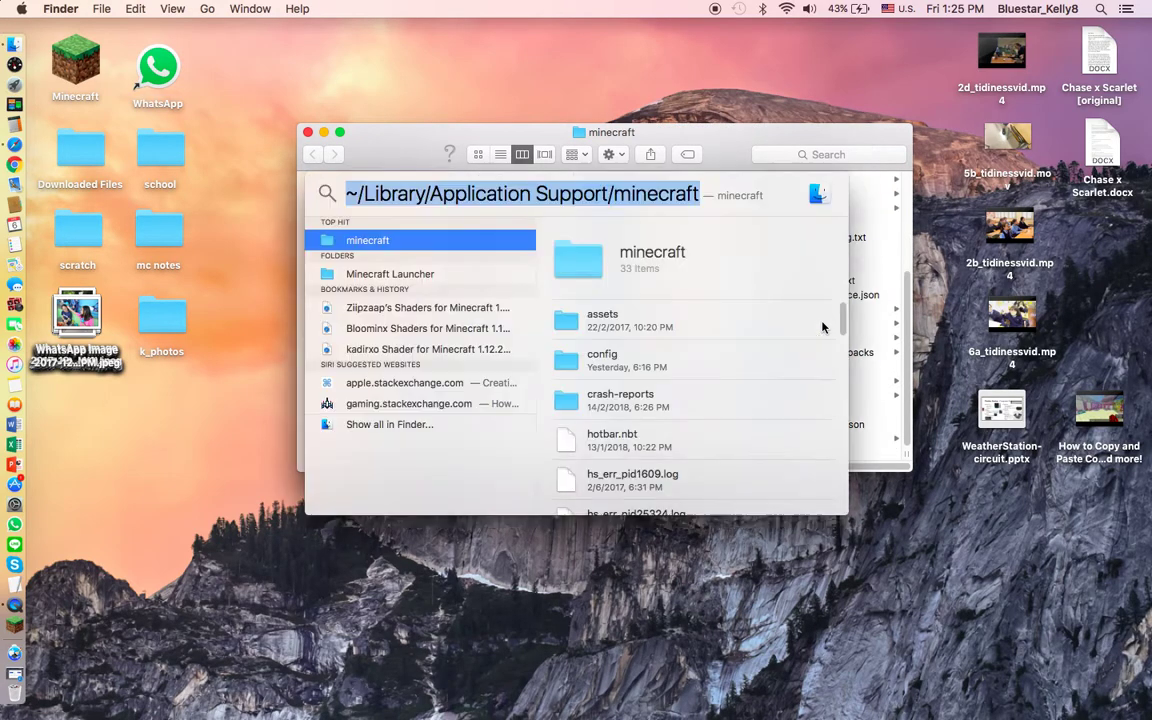
pyautogui.press('BackSpace')
pyautogui.press('Escape')
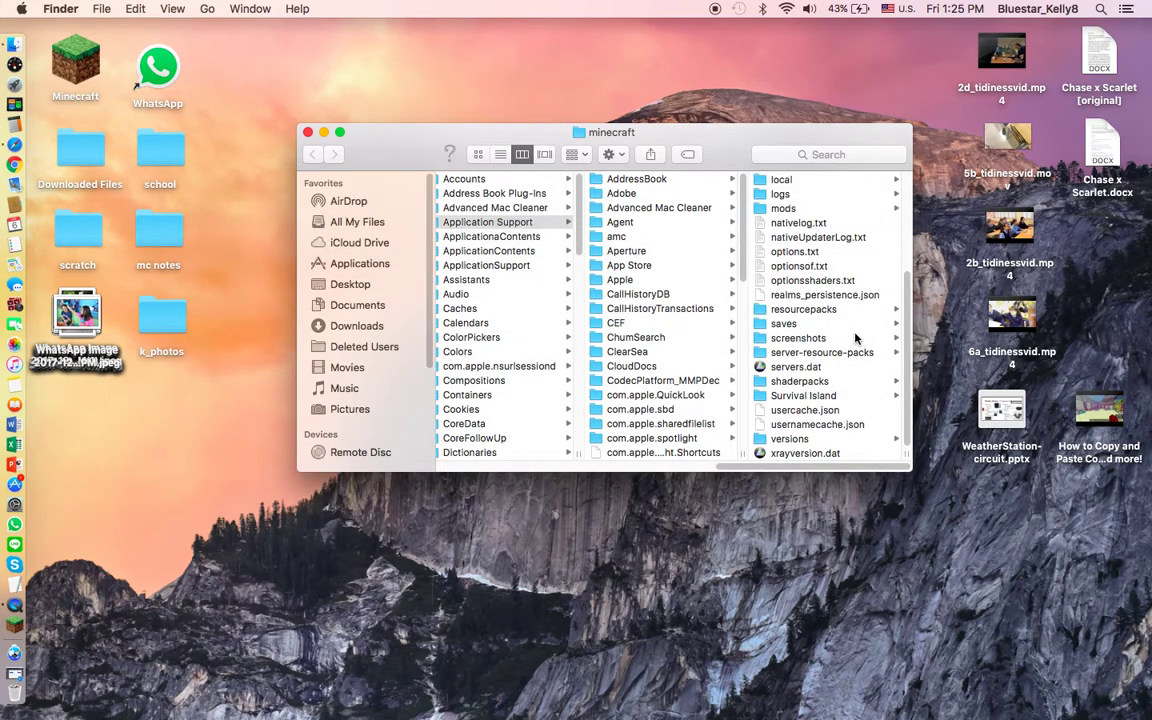
pyautogui.click(778, 325)
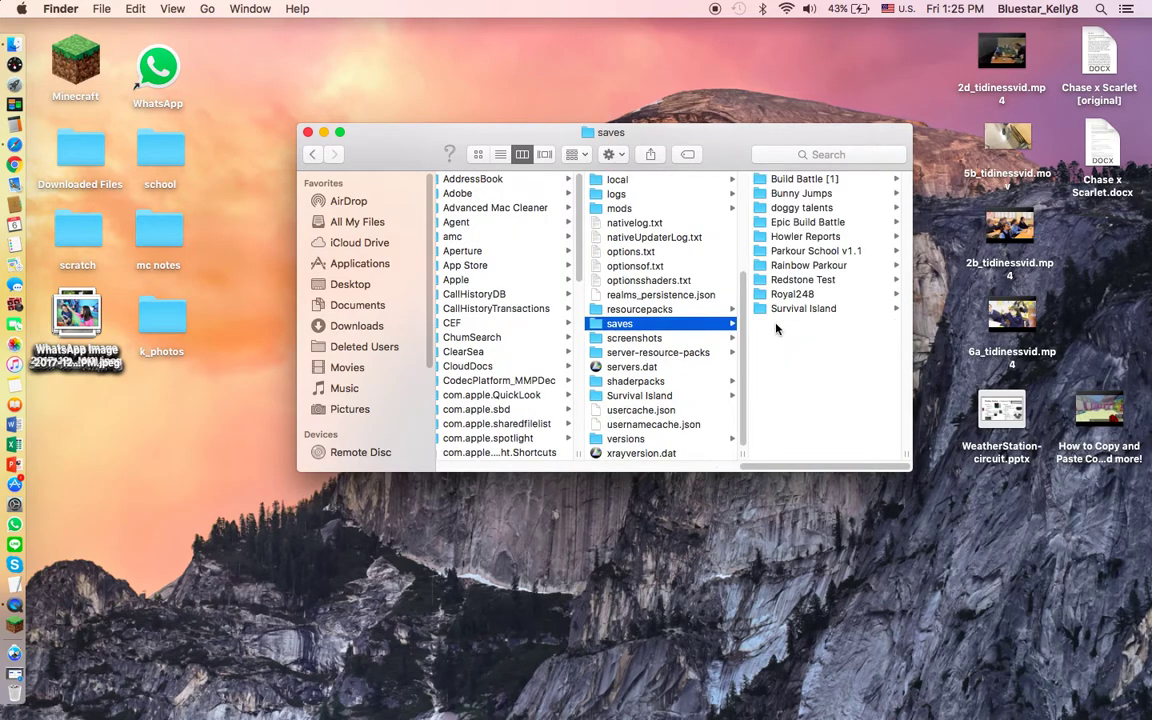
pyautogui.moveTo(823, 352); pyautogui.dragTo(812, 131)
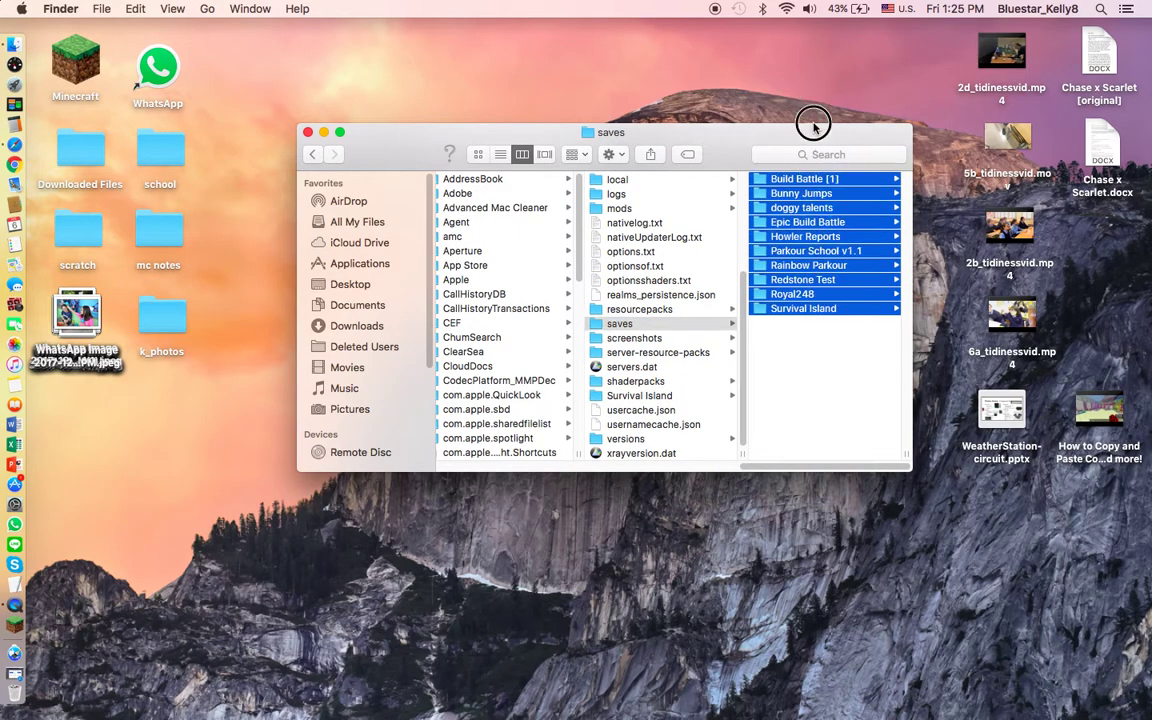
pyautogui.click(805, 308)
pyautogui.click(676, 345)
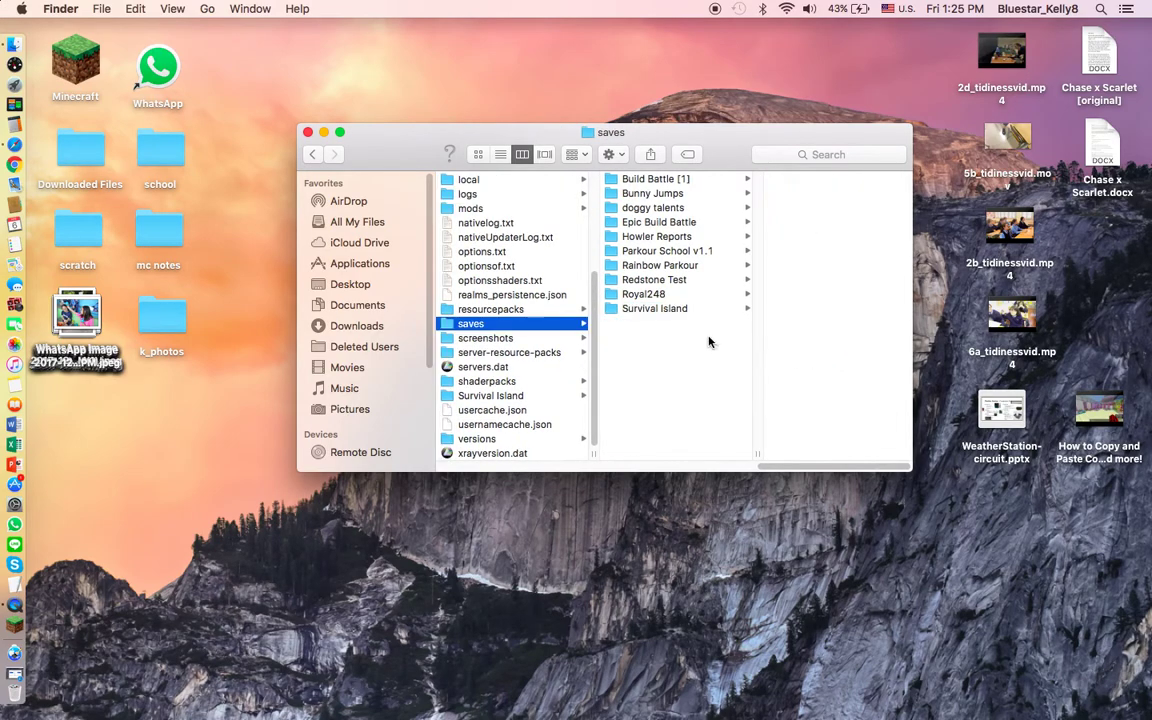
pyautogui.moveTo(692, 270); pyautogui.dragTo(661, 327)
pyautogui.click(672, 337)
# - Copy the Rainbow Parkour world folder from saves onto the desktop and close the saves window
pyautogui.rightClick(676, 266)
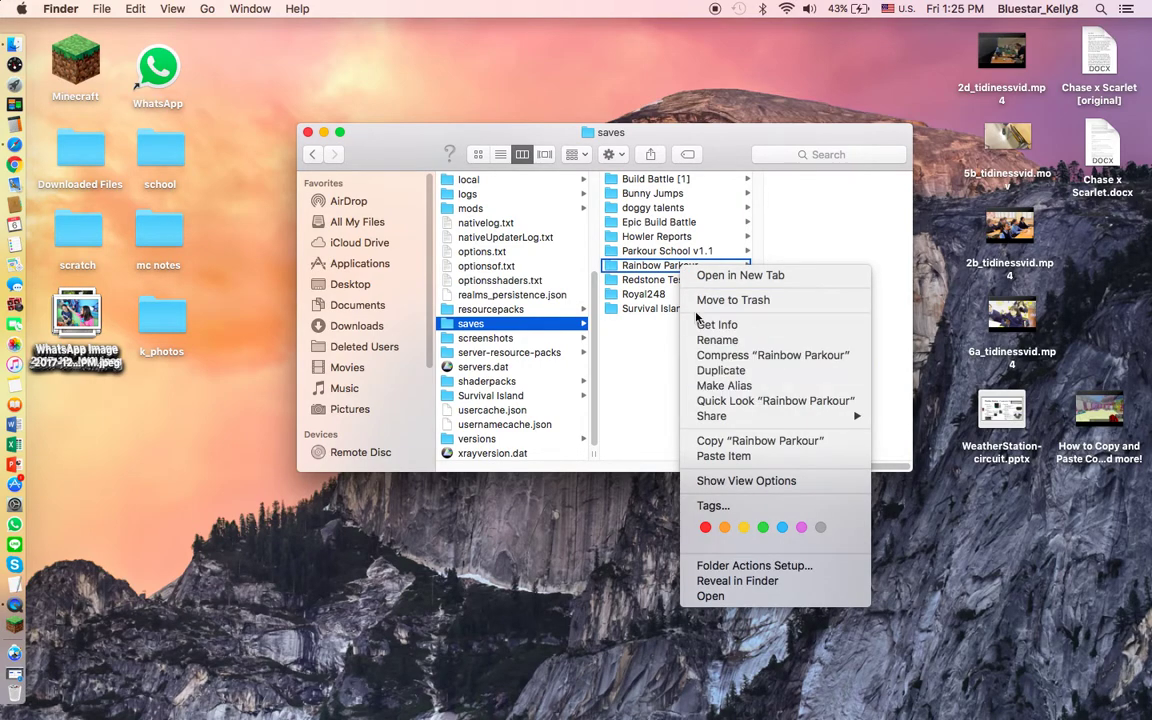
pyautogui.rightClick(644, 384)
pyautogui.rightClick(650, 279)
pyautogui.click(655, 266)
pyautogui.rightClick(650, 265)
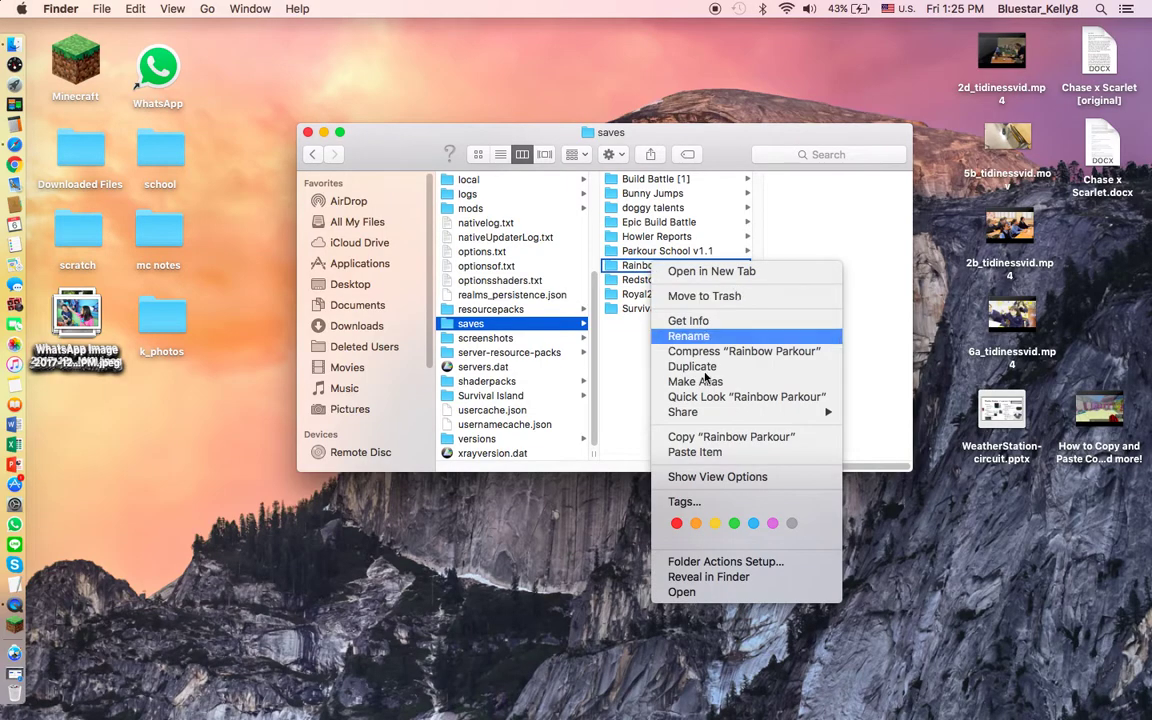
pyautogui.click(740, 438)
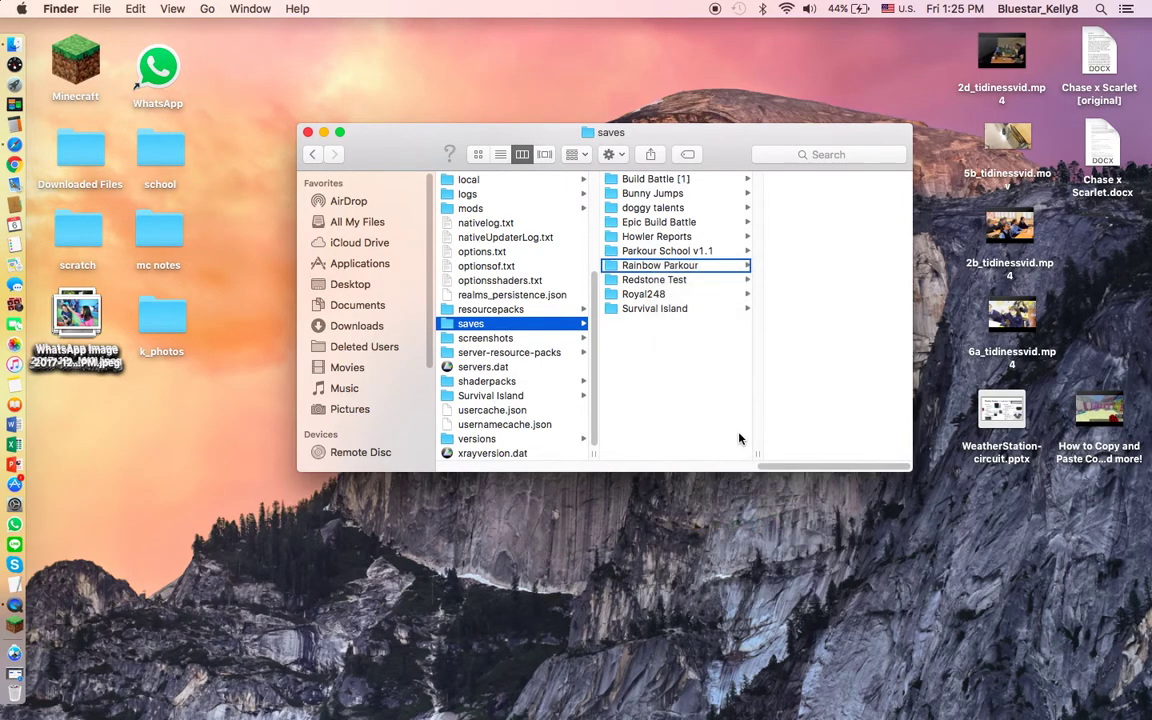
pyautogui.rightClick(401, 560)
pyautogui.click(468, 612)
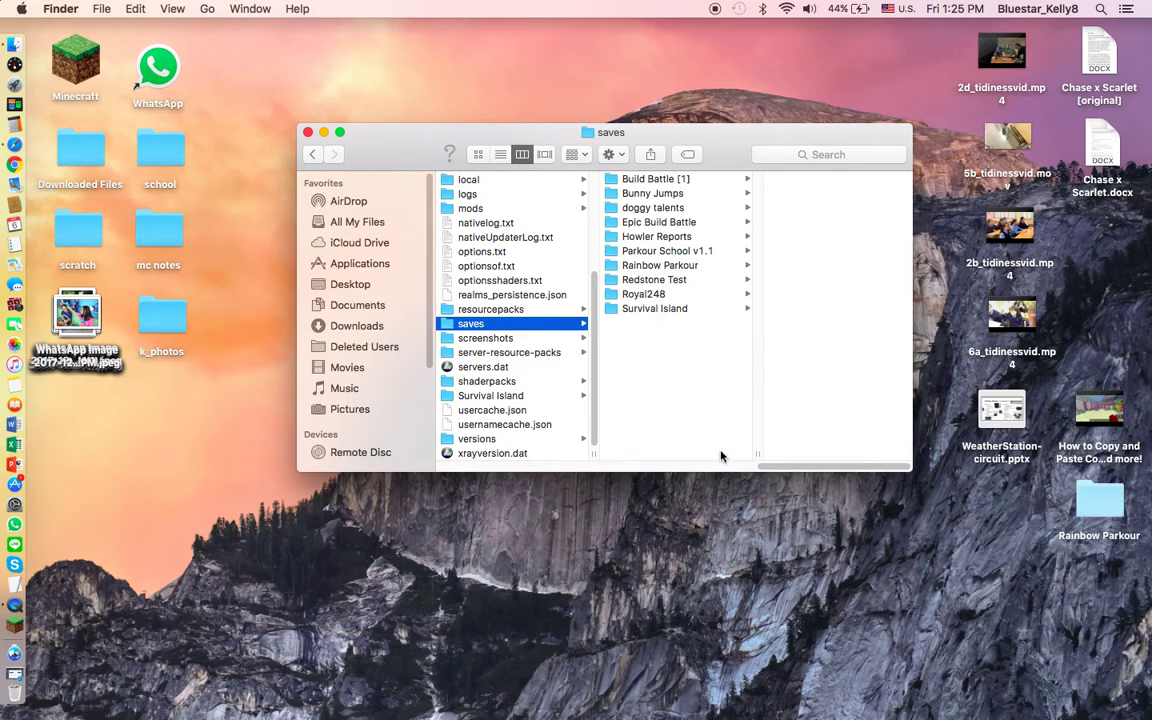
pyautogui.press('super+w')
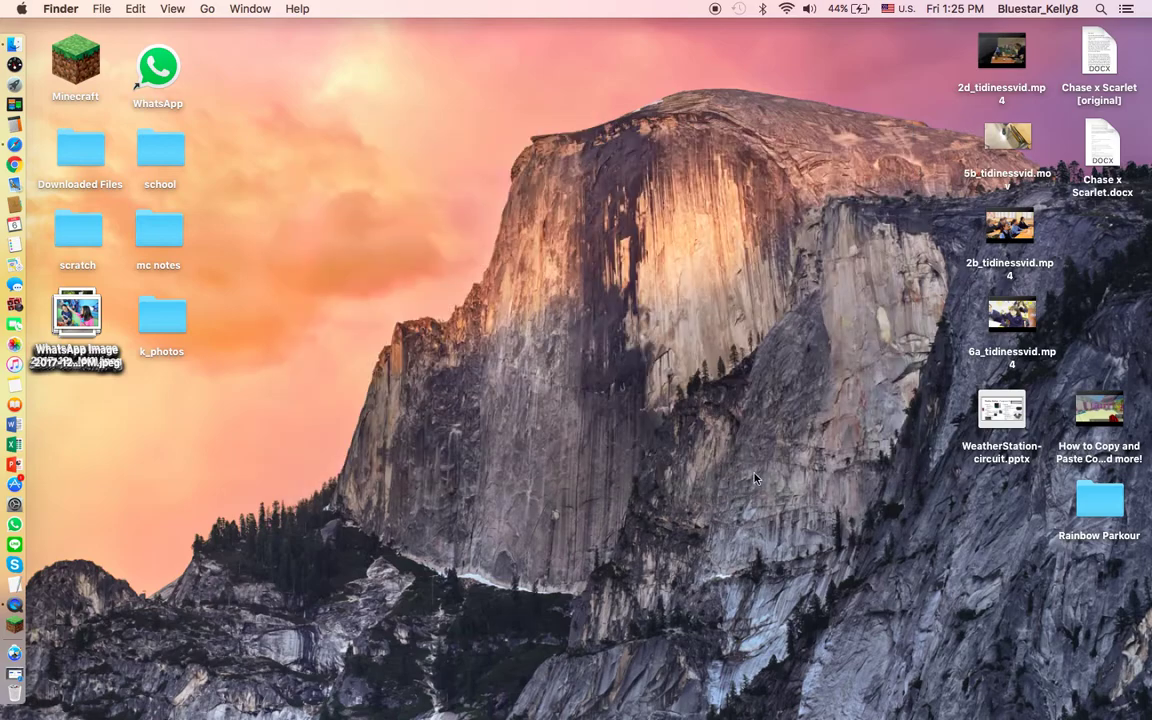
# - Move the copied Rainbow Parkour folder to the middle of the desktop and compress it into a zip archive
pyautogui.moveTo(1099, 500); pyautogui.dragTo(622, 276)
pyautogui.click(812, 519)
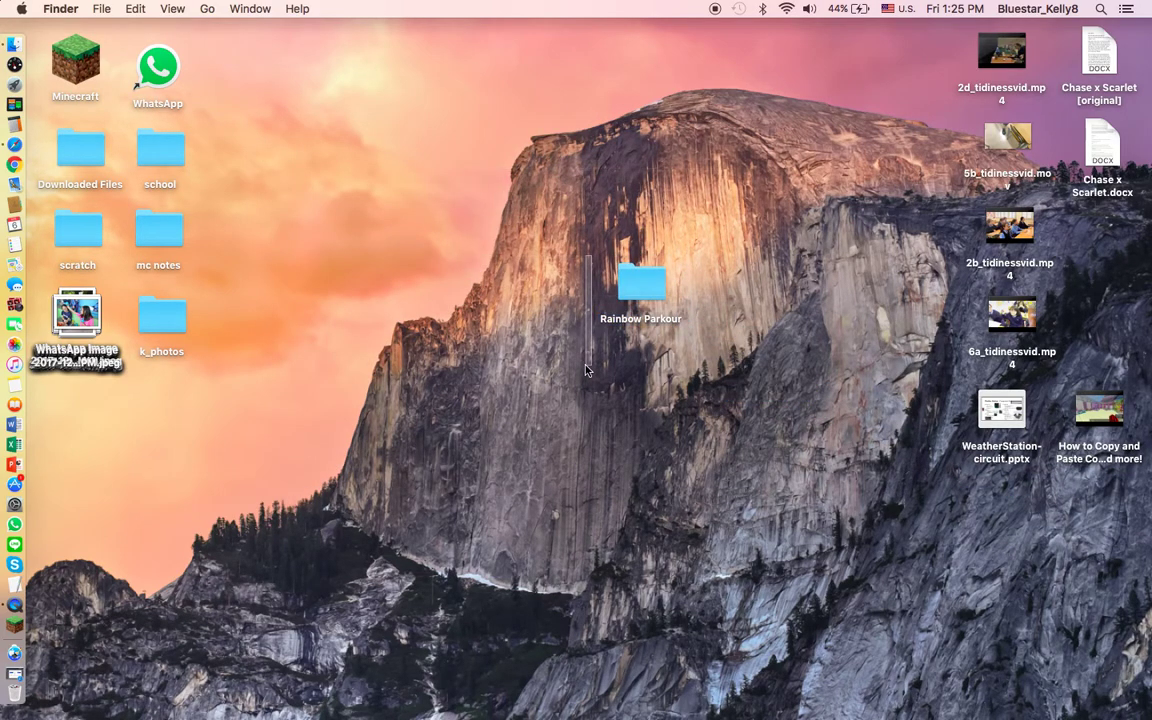
pyautogui.rightClick(650, 288)
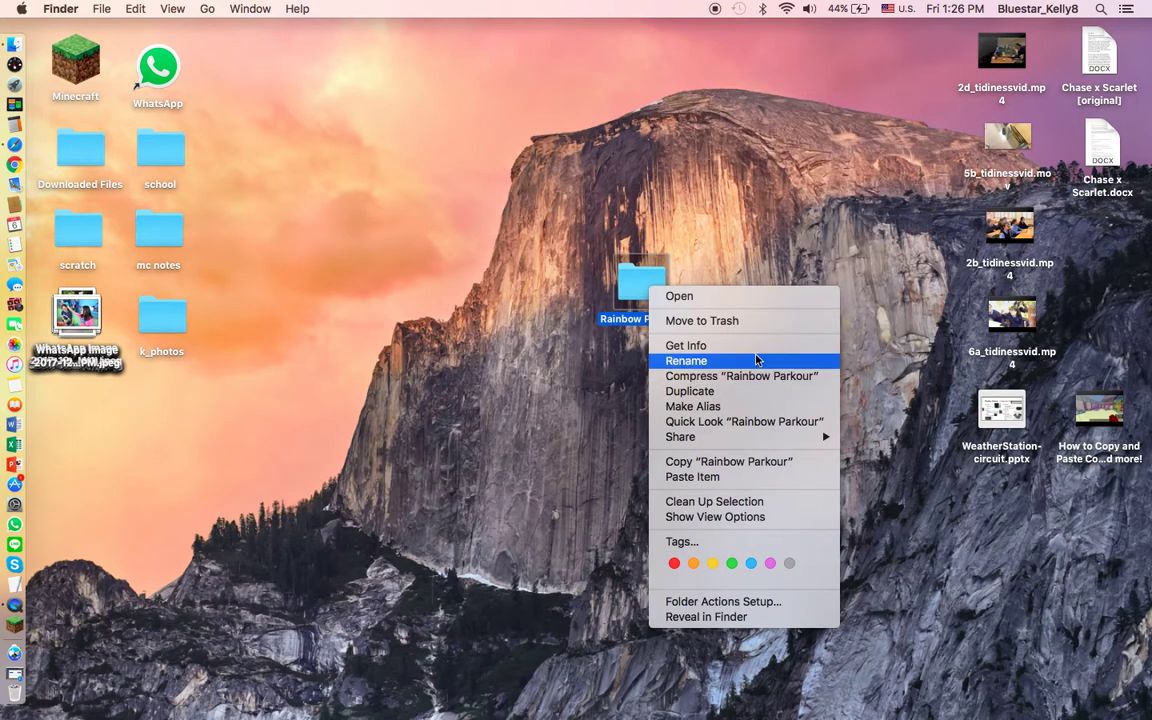
pyautogui.click(733, 378)
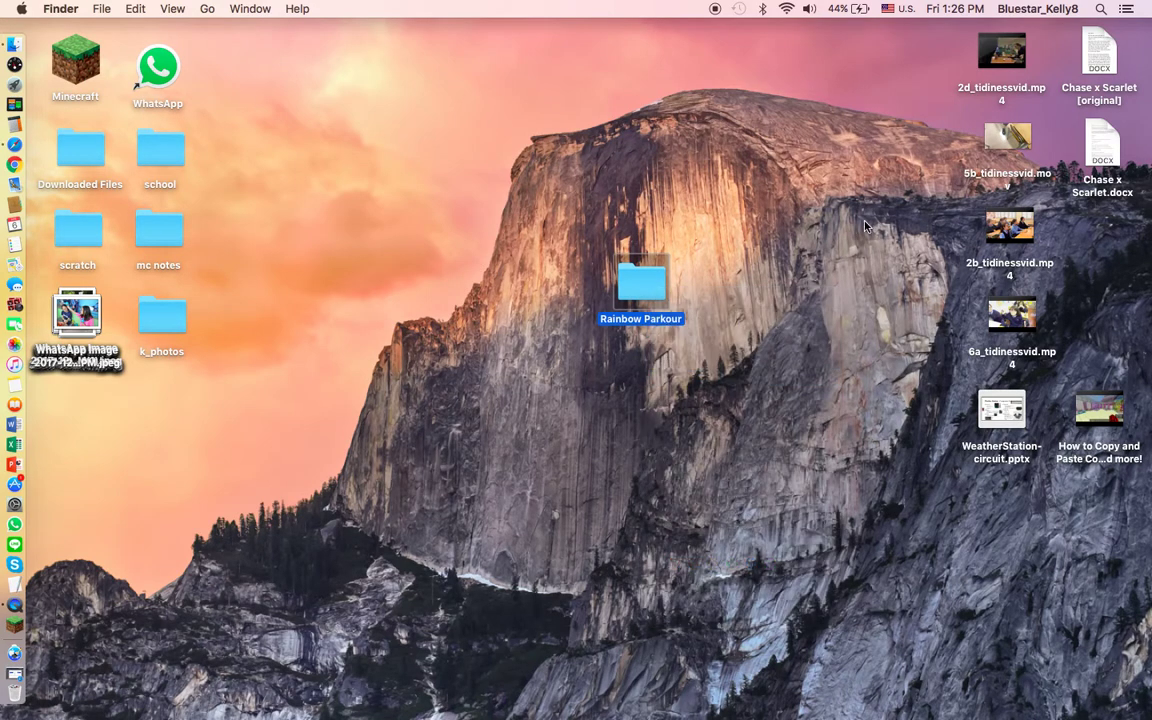
# - Place Rainbow Parkour.zip directly beside the Rainbow Parkour folder on the desktop
pyautogui.click(1105, 505)
pyautogui.moveTo(1105, 505); pyautogui.dragTo(489, 296)
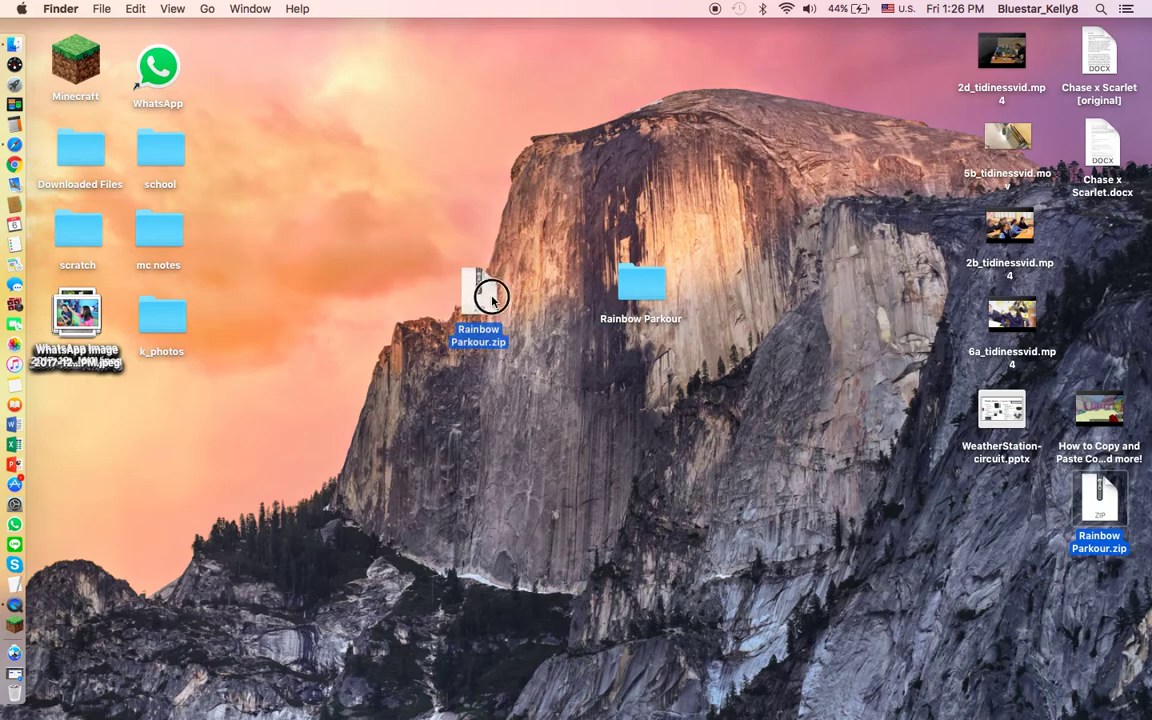
pyautogui.rightClick(501, 297)
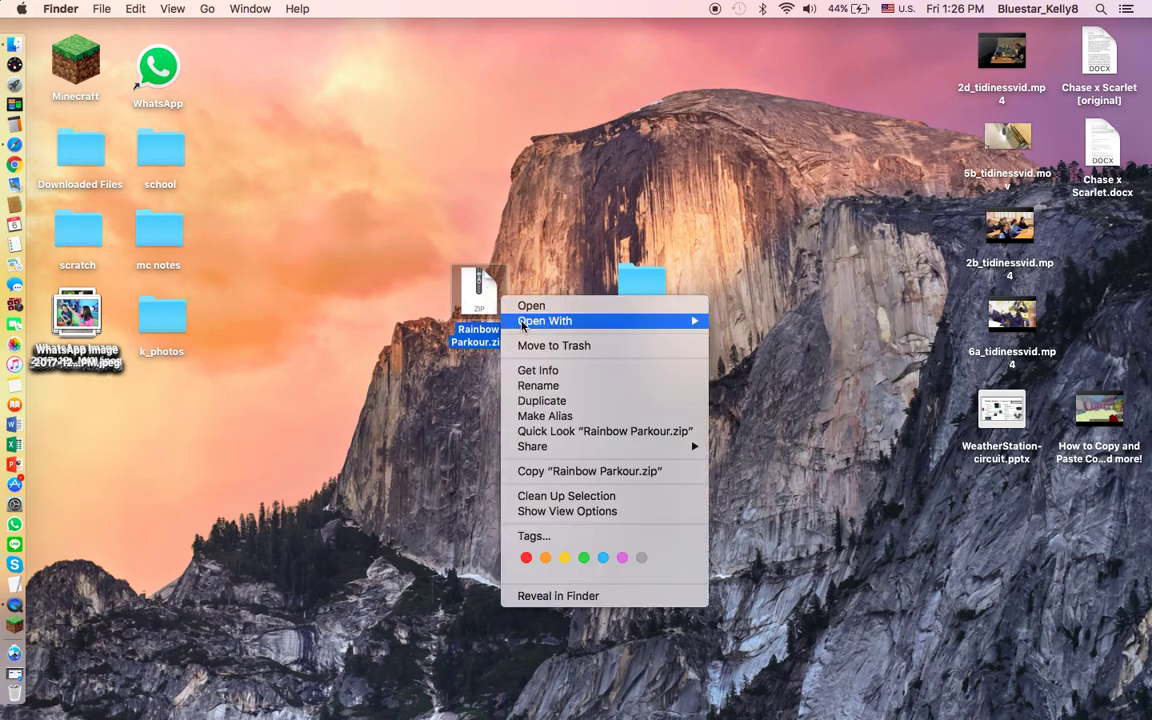
pyautogui.click(453, 398)
pyautogui.moveTo(465, 285); pyautogui.dragTo(579, 272)
pyautogui.click(660, 365)
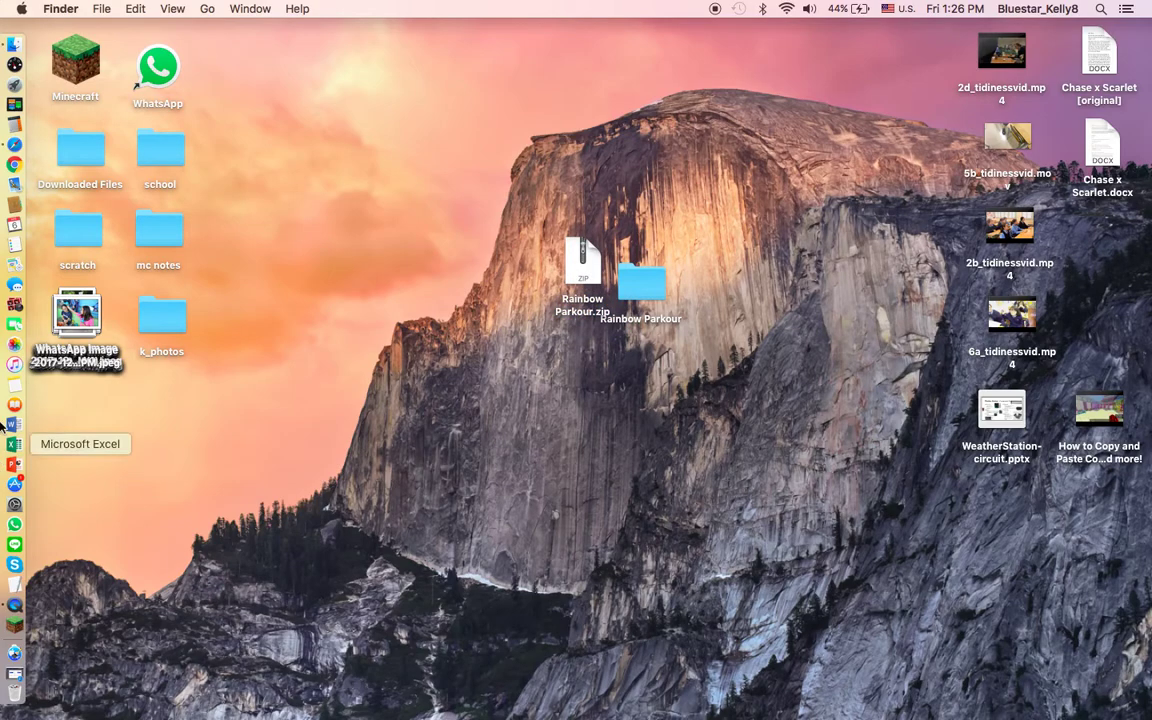
# - Switch to MediaFire in Safari, dismiss the welcome message and start an upload from the computer
pyautogui.click(14, 145)
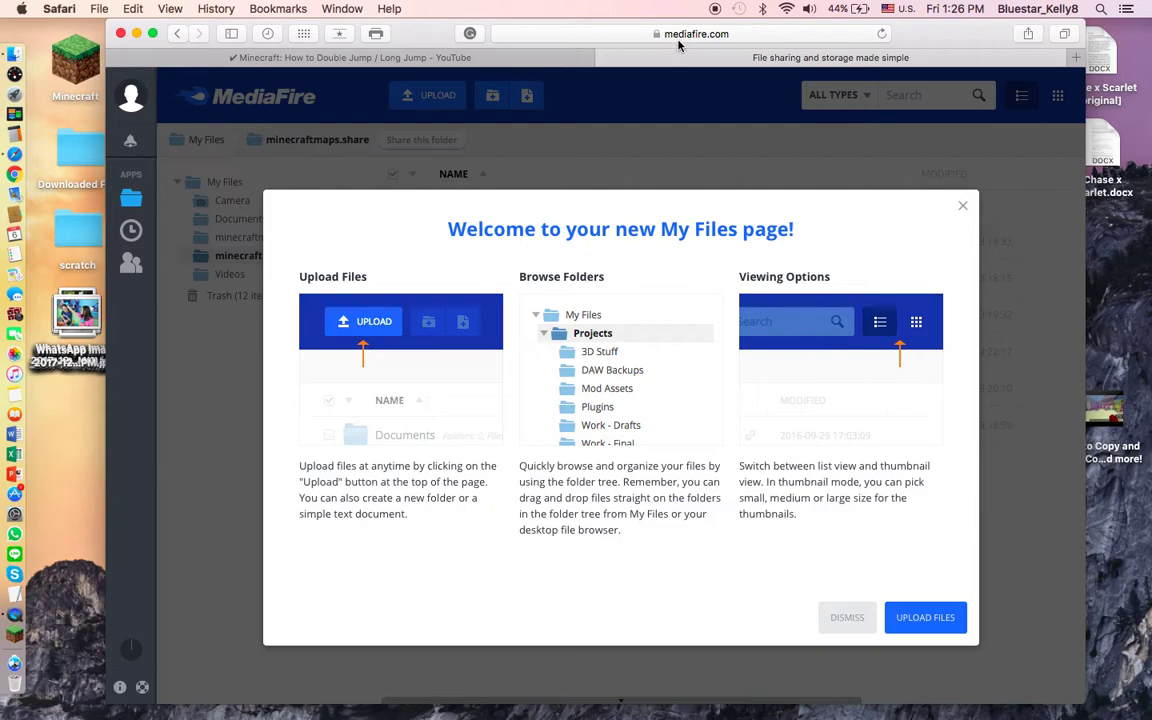
pyautogui.click(964, 208)
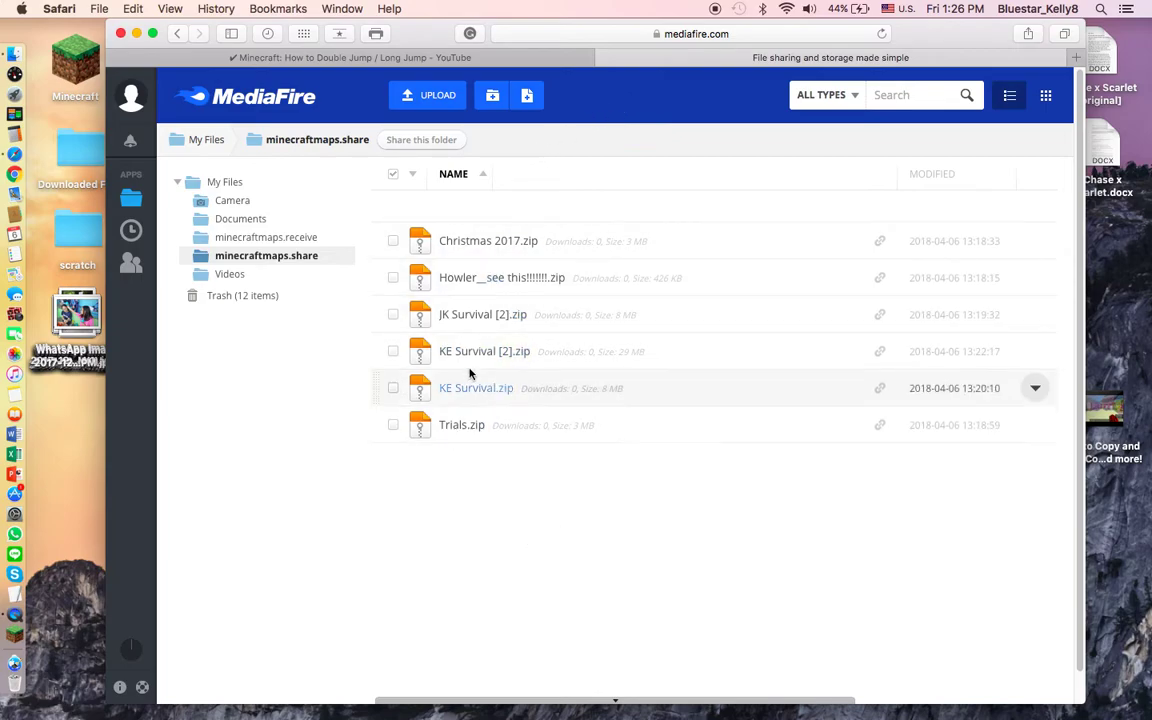
pyautogui.click(405, 105)
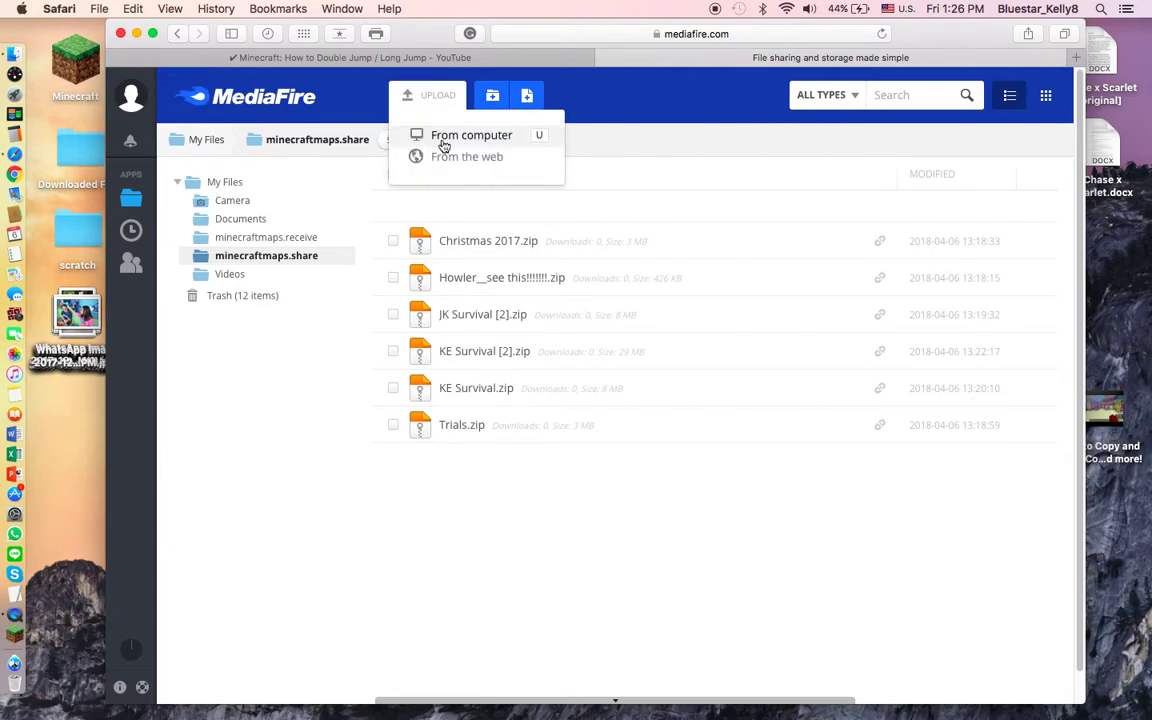
pyautogui.click(444, 140)
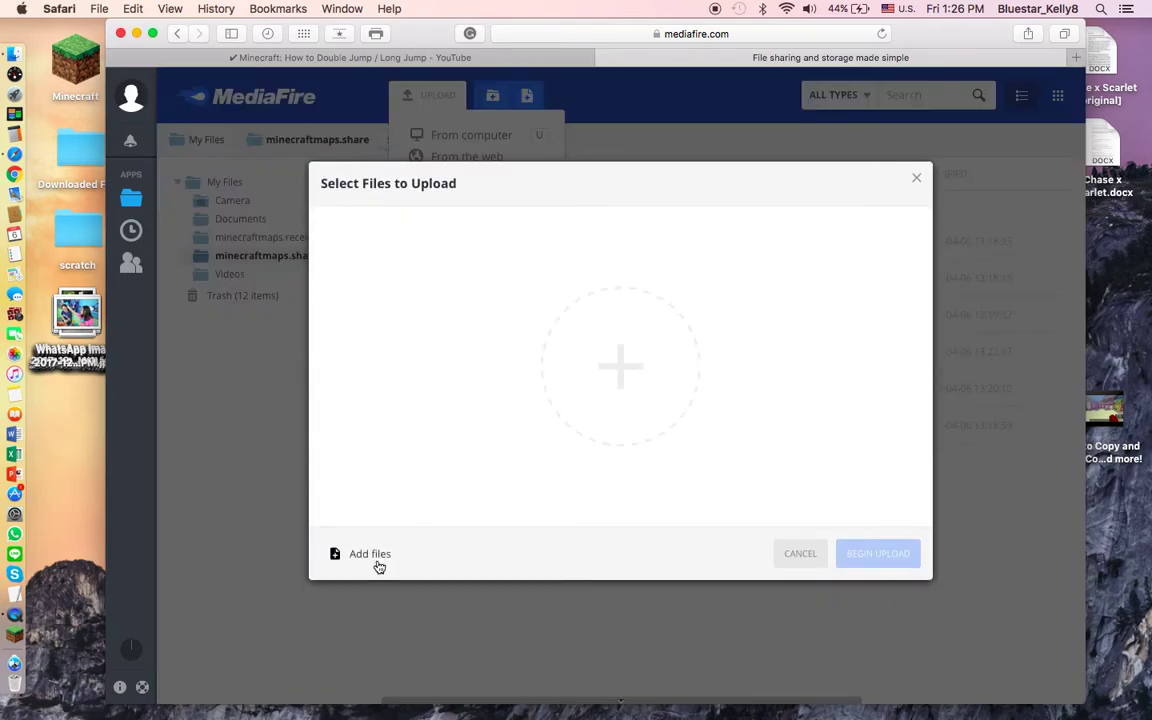
pyautogui.click(494, 528)
pyautogui.scroll(-10, 586, 300)
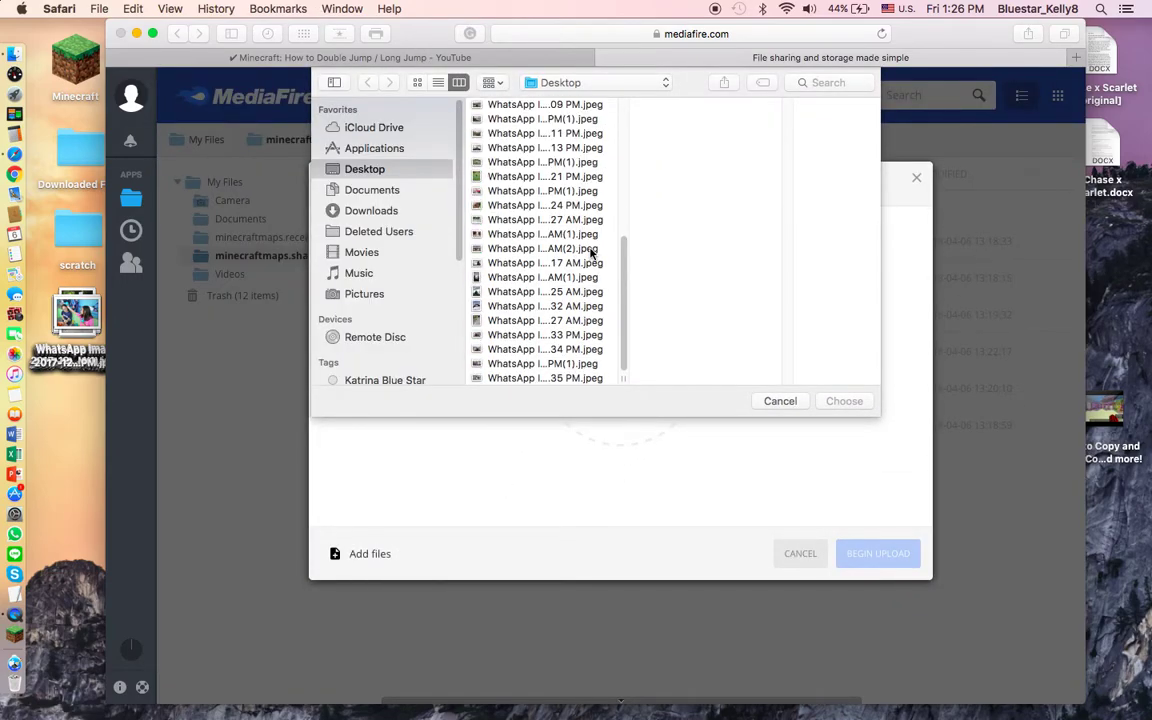
pyautogui.click(783, 403)
# - Move the browser window down to uncover the desktop and add Rainbow Parkour.zip to the upload list
pyautogui.moveTo(930, 38); pyautogui.dragTo(929, 323)
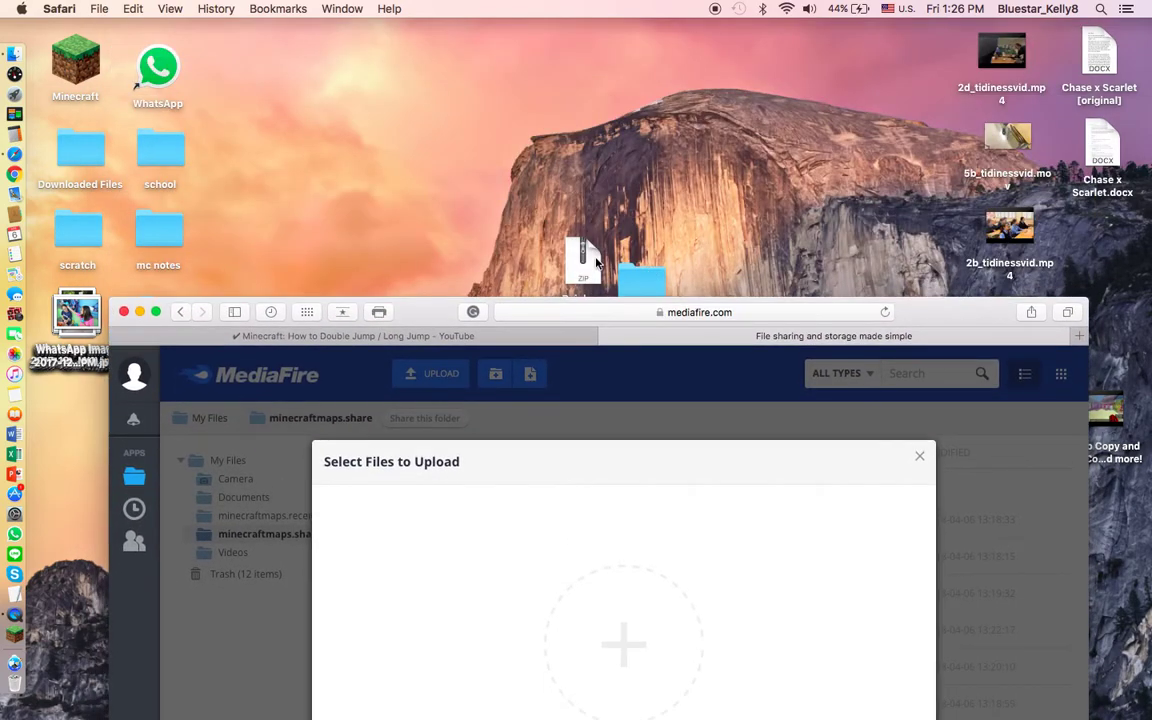
pyautogui.moveTo(597, 262); pyautogui.dragTo(589, 481)
pyautogui.moveTo(928, 309); pyautogui.dragTo(966, 392)
# - Move the desktop's Rainbow Parkour folder clear of the zip file and move Rainbow Parkour.zip to the Trash
pyautogui.moveTo(650, 292); pyautogui.dragTo(673, 233)
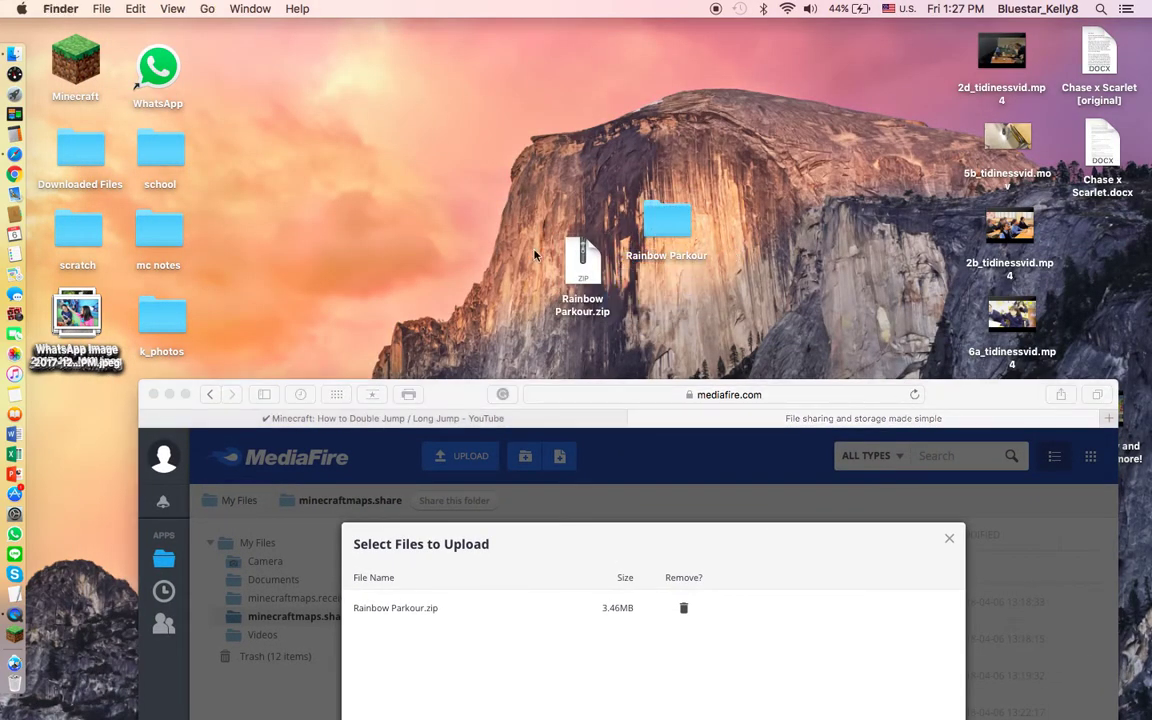
pyautogui.click(597, 255)
pyautogui.press('super+BackSpace')
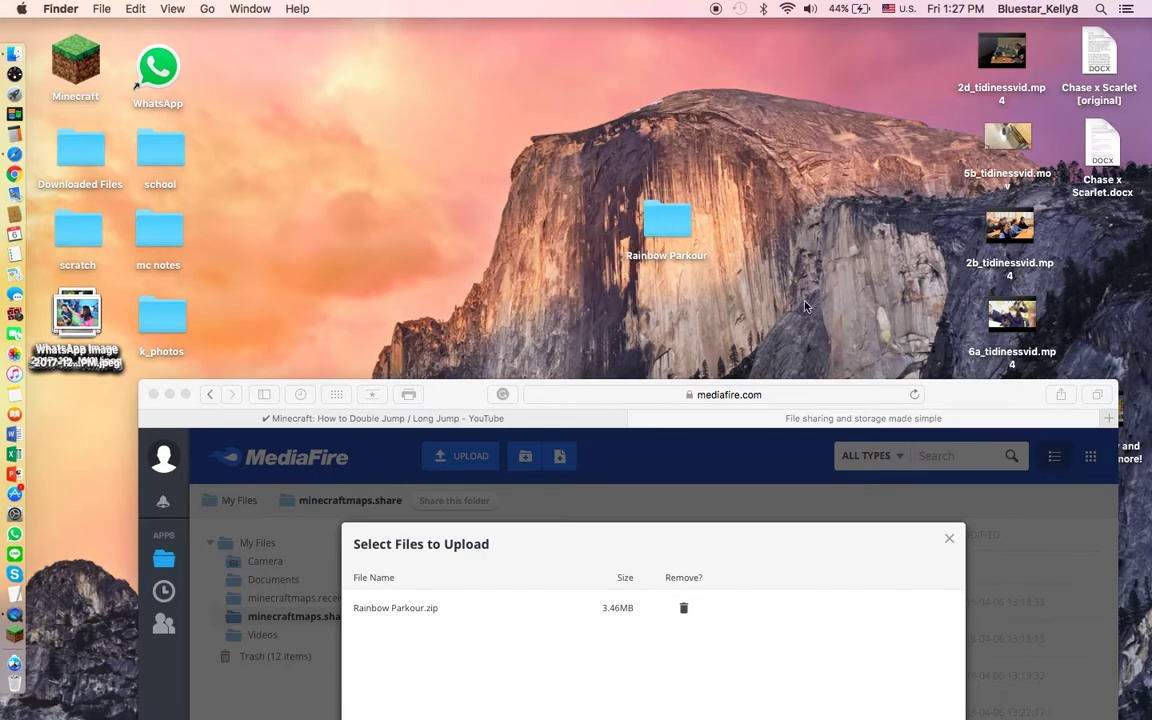
# - Look inside the desktop's Rainbow Parkour folder and close its window
pyautogui.doubleClick(667, 222)
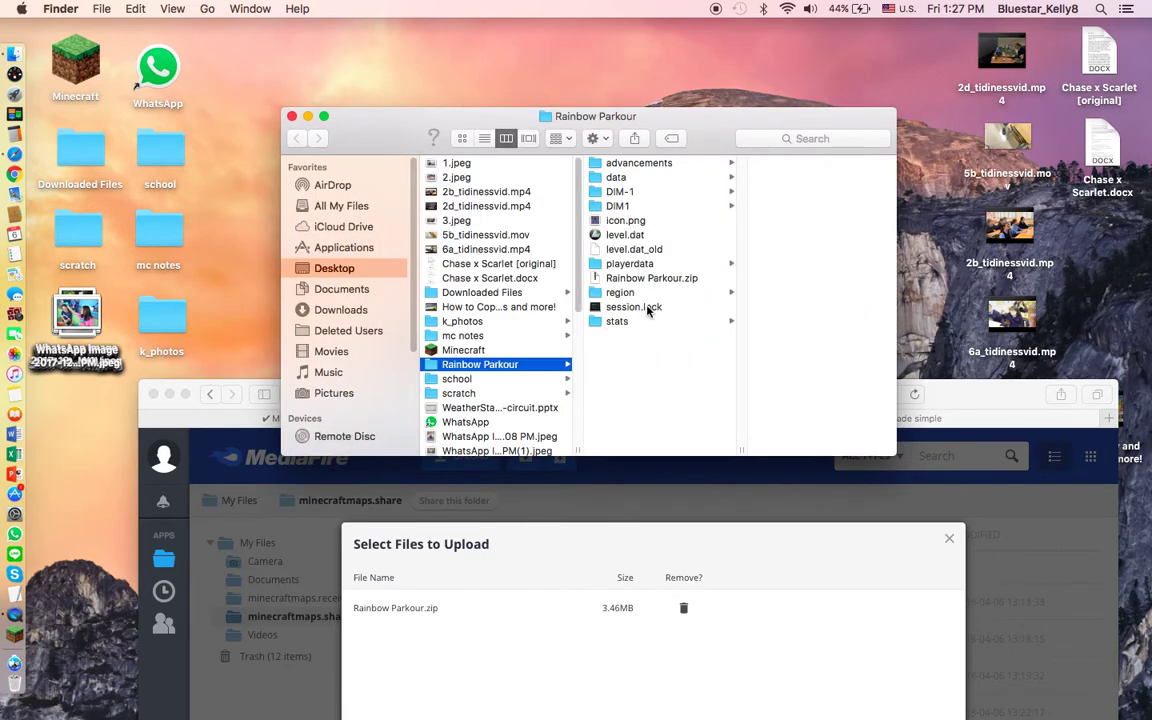
pyautogui.moveTo(651, 278); pyautogui.dragTo(572, 205)
pyautogui.click(291, 116)
# - Restore the browser window's position, upload Rainbow Parkour.zip to the minecraftmaps.share folder and close the finished upload dialog
pyautogui.moveTo(980, 385); pyautogui.dragTo(946, 27)
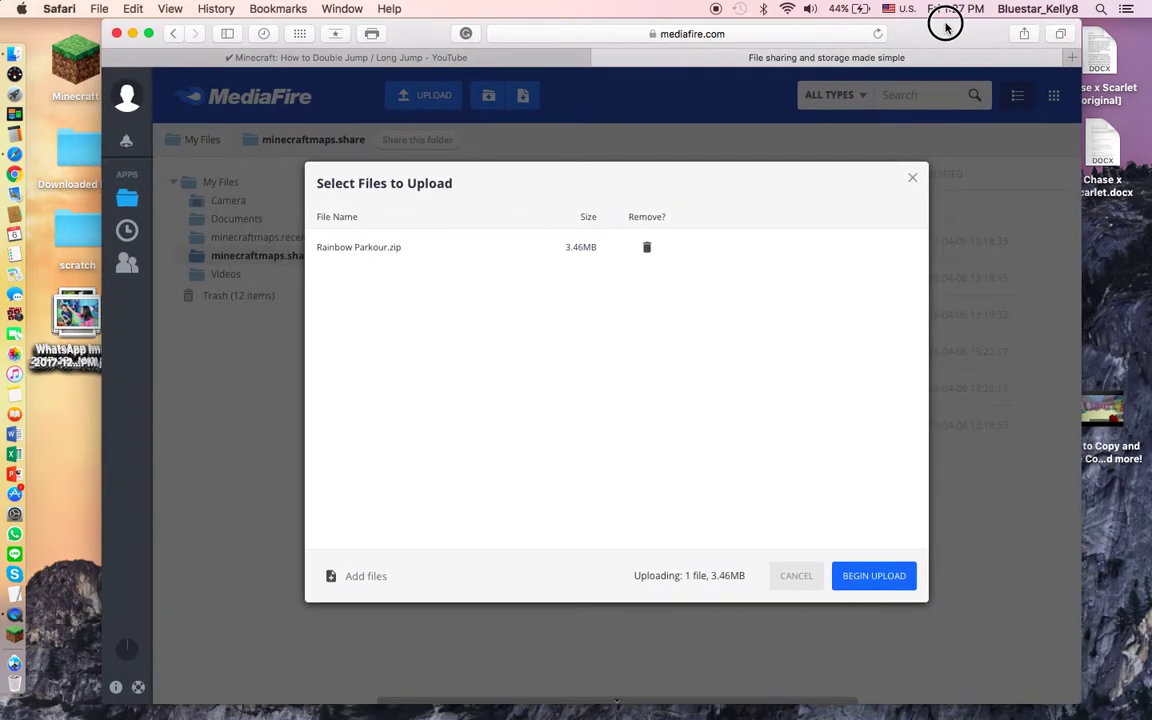
pyautogui.click(862, 579)
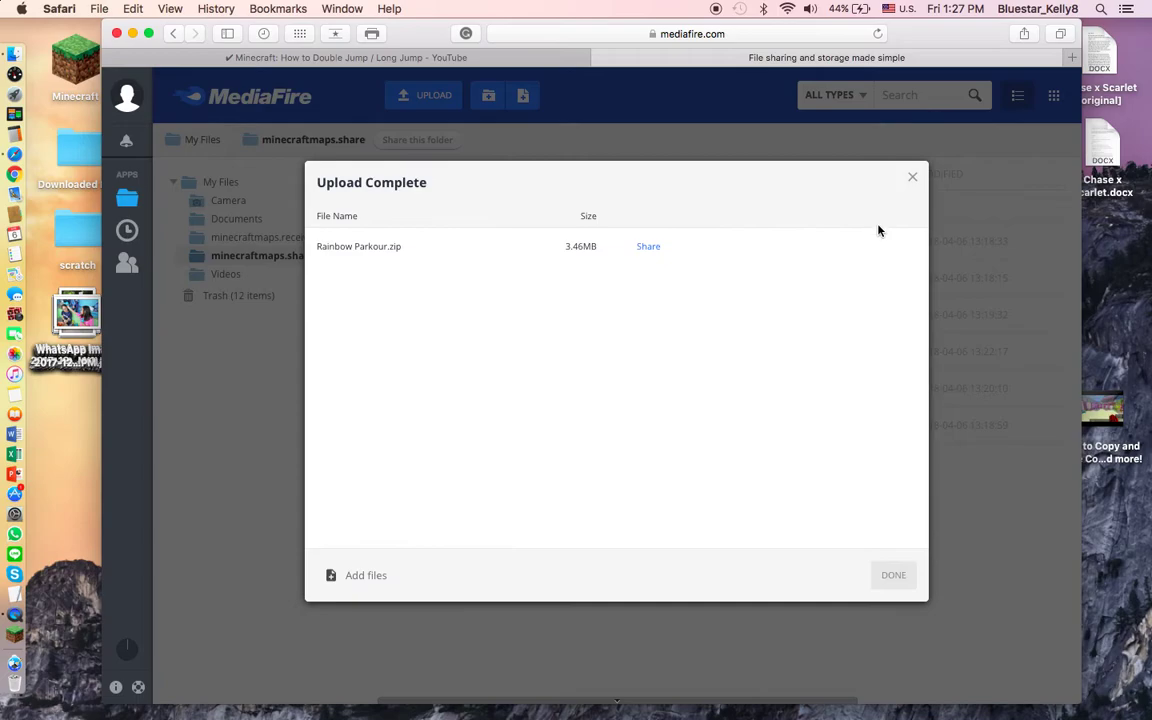
pyautogui.click(893, 576)
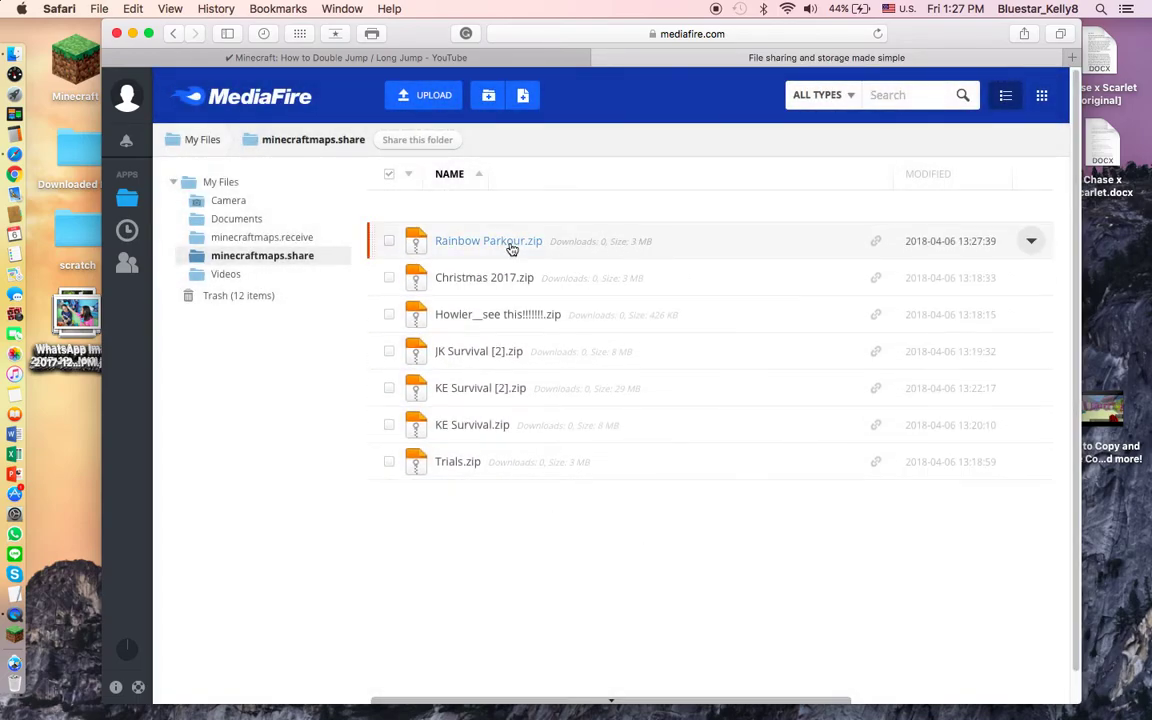
pyautogui.click(512, 472)
pyautogui.click(548, 234)
pyautogui.moveTo(468, 240); pyautogui.dragTo(504, 249)
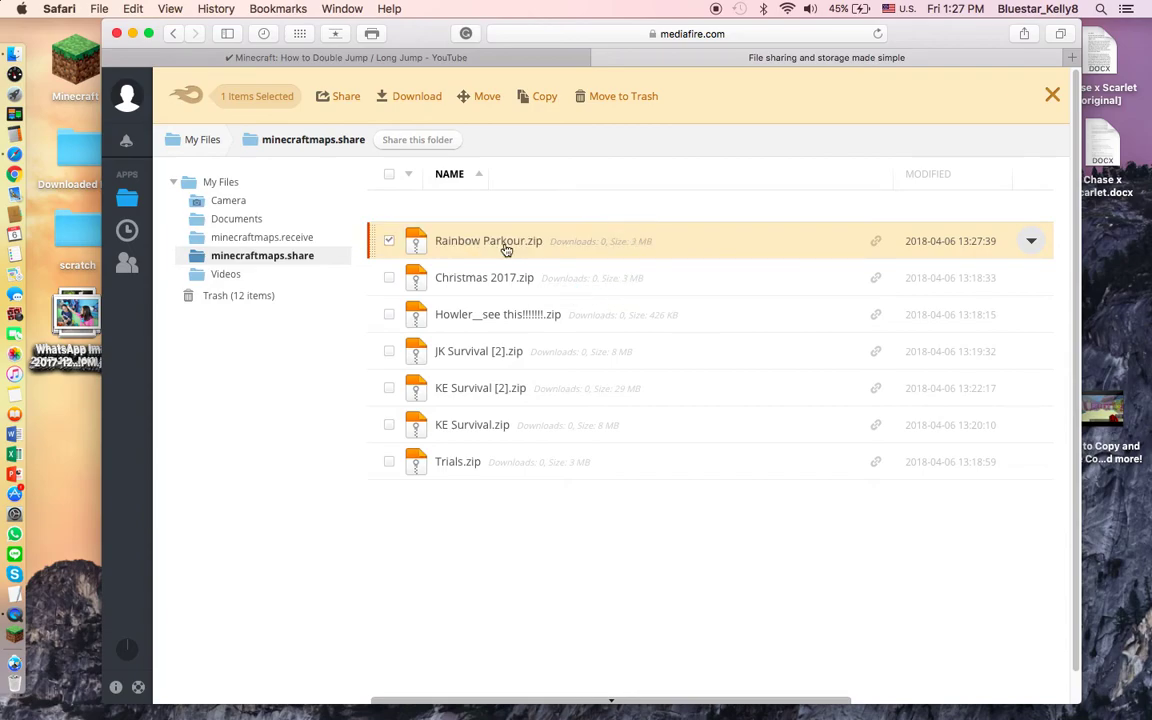
pyautogui.click(573, 199)
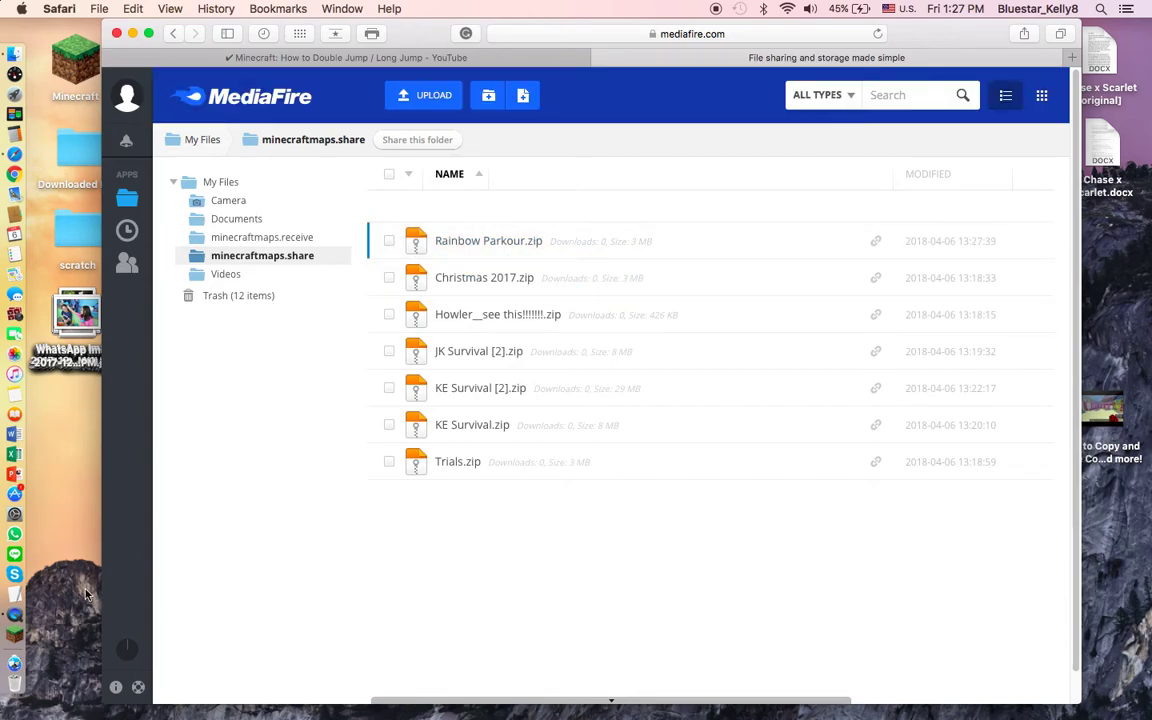